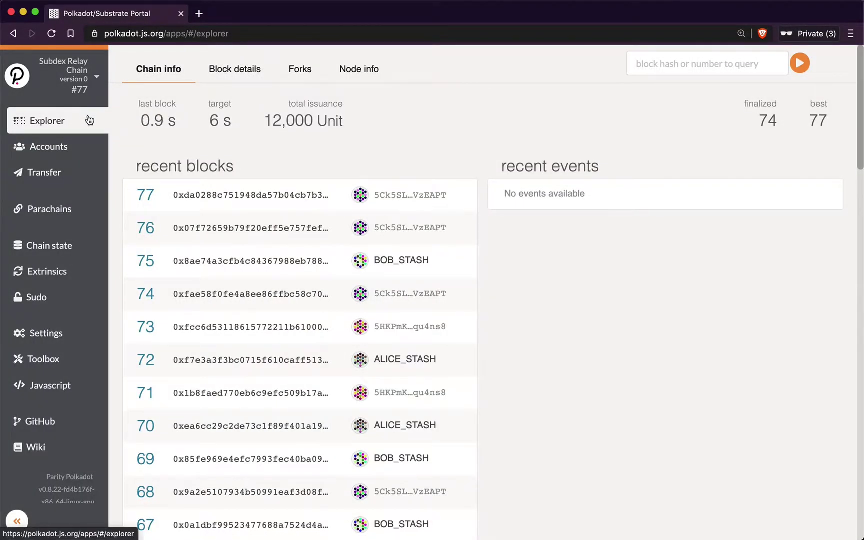
- Review the relay chain's registered parachains and the balances of its accounts
left_click(76, 218)
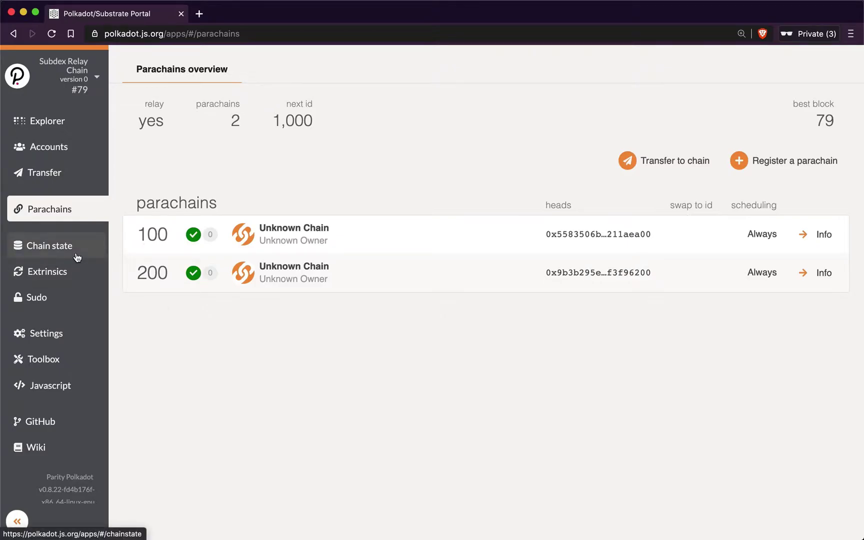
left_click(71, 147)
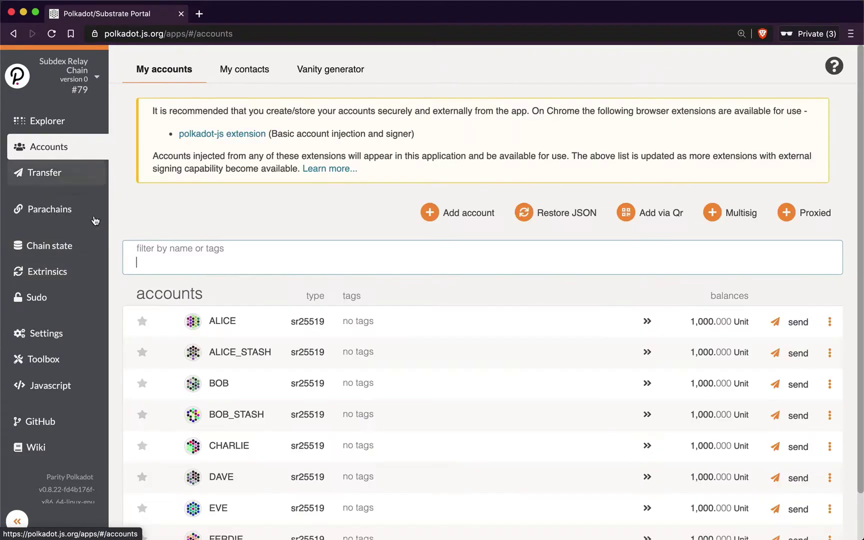
- Sign and submit a parachains transferToParachain extrinsic from BOB, sending 100 Unit to ParaId 200 with remark 0x00
left_click(87, 276)
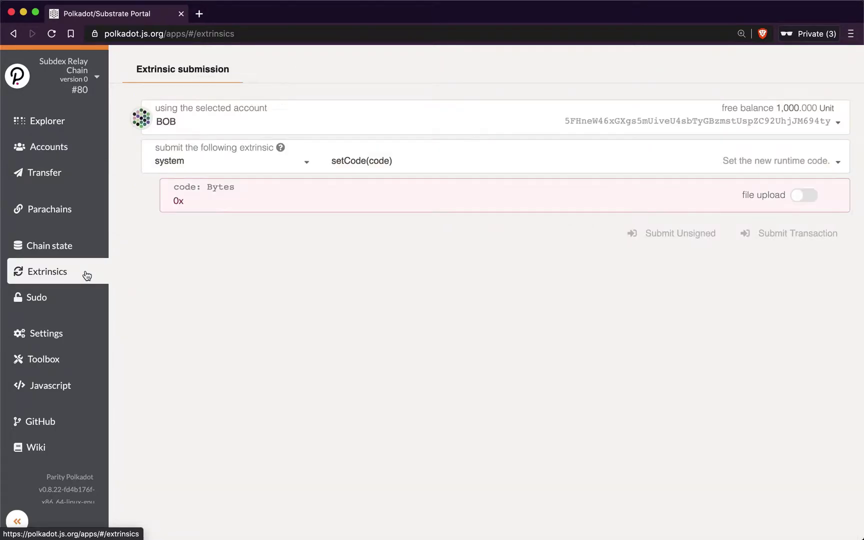
left_click(228, 162)
scroll(269, 281, "down", 2)
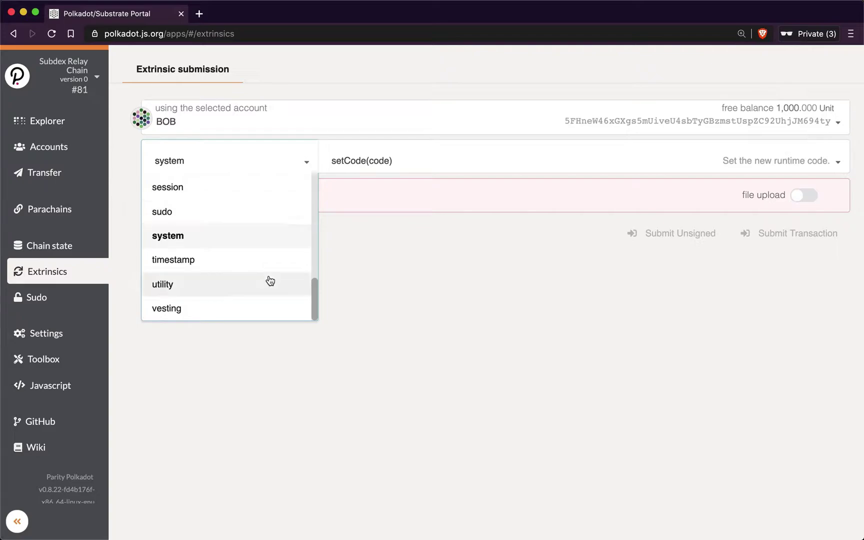
scroll(269, 280, "up", 6)
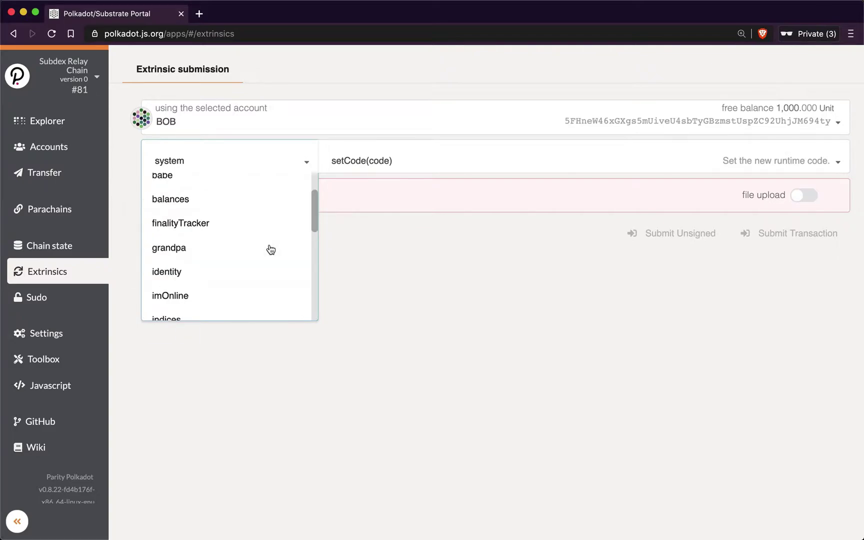
scroll(265, 245, "down", 3)
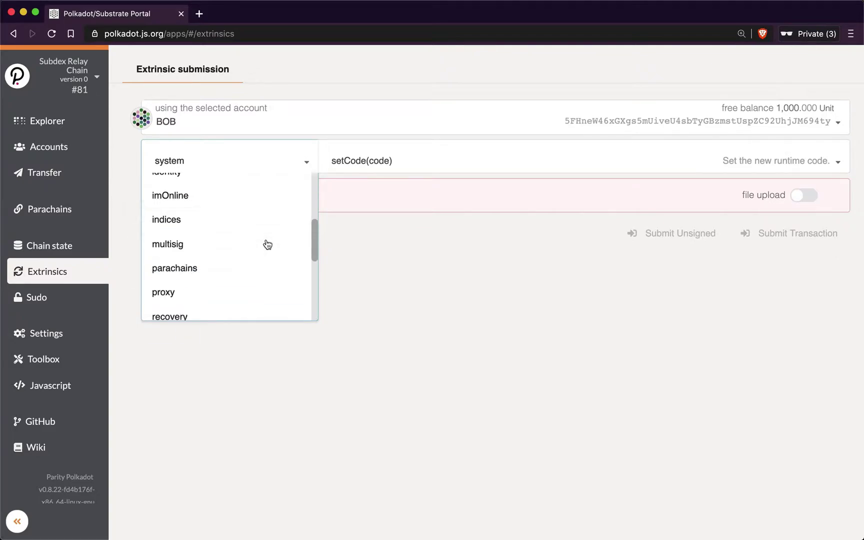
left_click(268, 270)
left_click(364, 163)
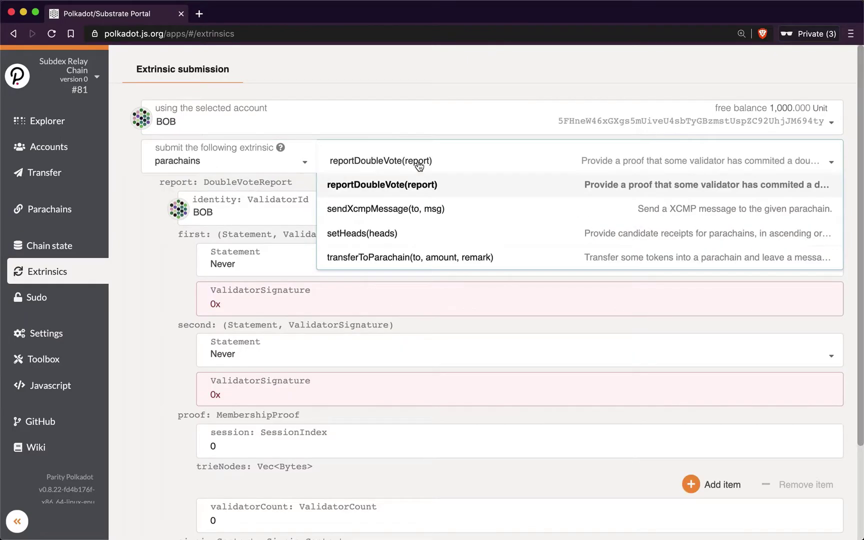
left_click(457, 258)
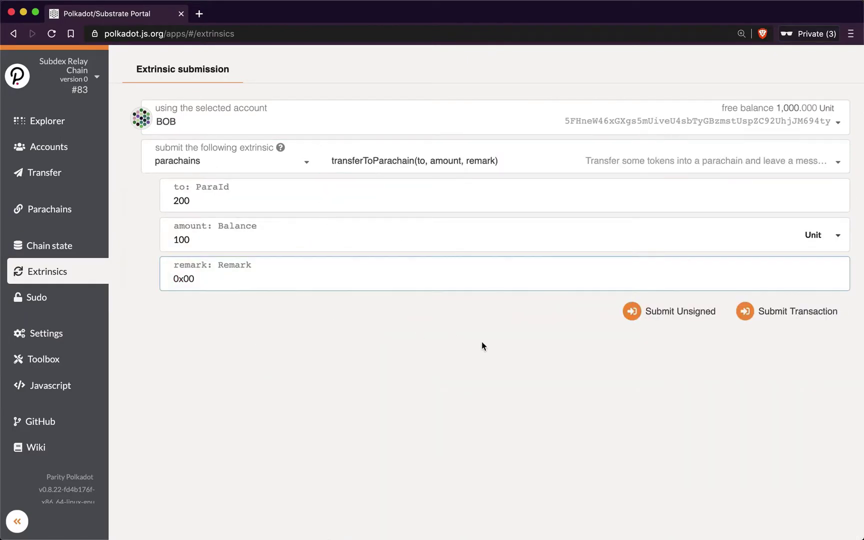
left_click(748, 320)
left_click(732, 258)
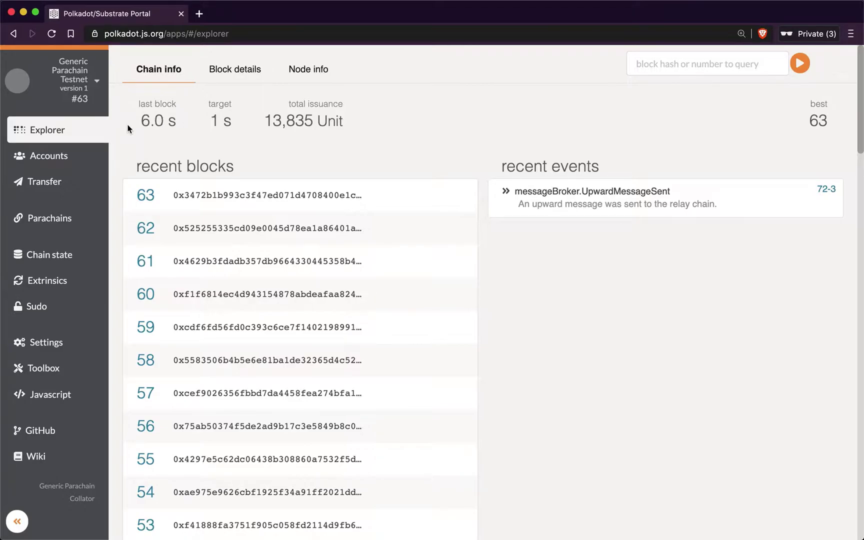
left_click(49, 156)
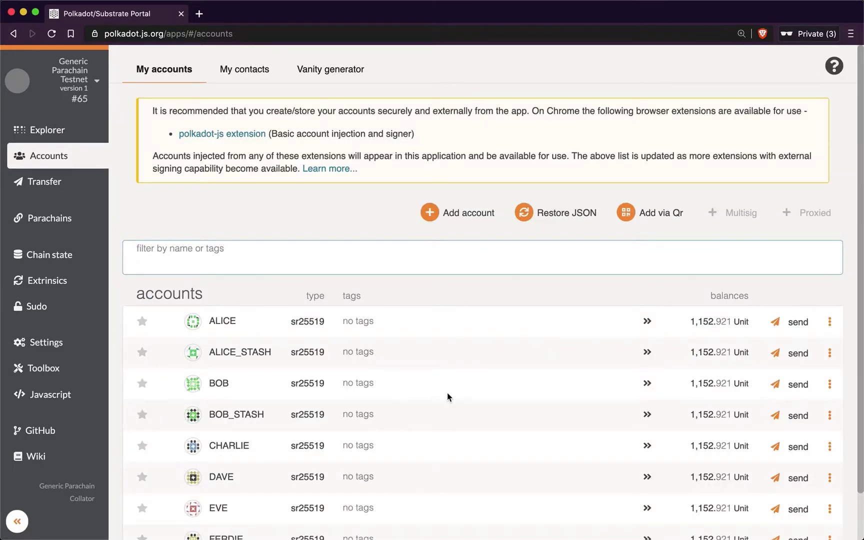
left_click(74, 281)
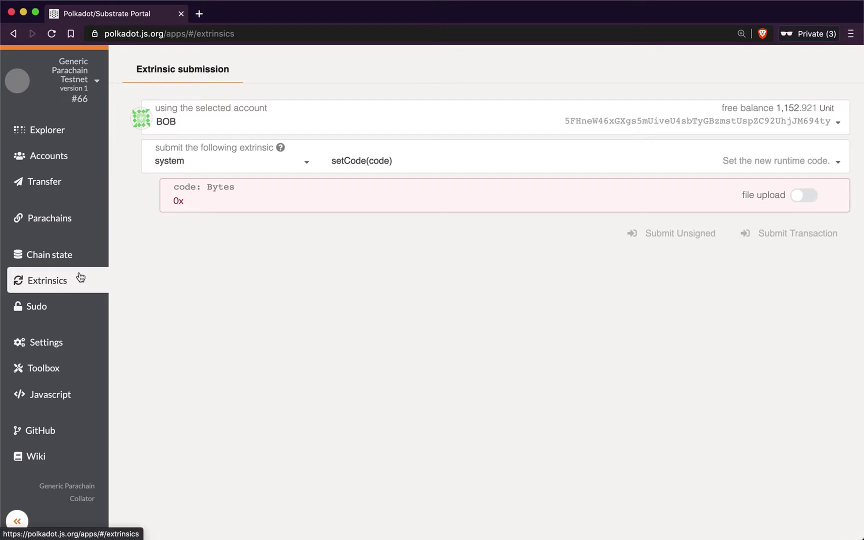
left_click(191, 169)
scroll(227, 275, "down", 2)
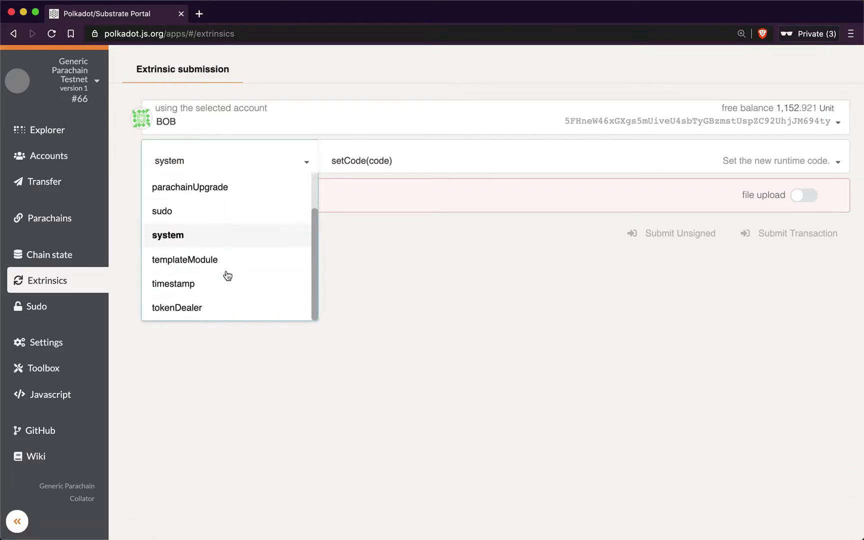
left_click(227, 308)
- Set para_id to 200 and the amount to 101 Unit with BOB as destination, and sign and submit the transaction
left_click(173, 199)
type("200")
left_click(174, 280)
type("101")
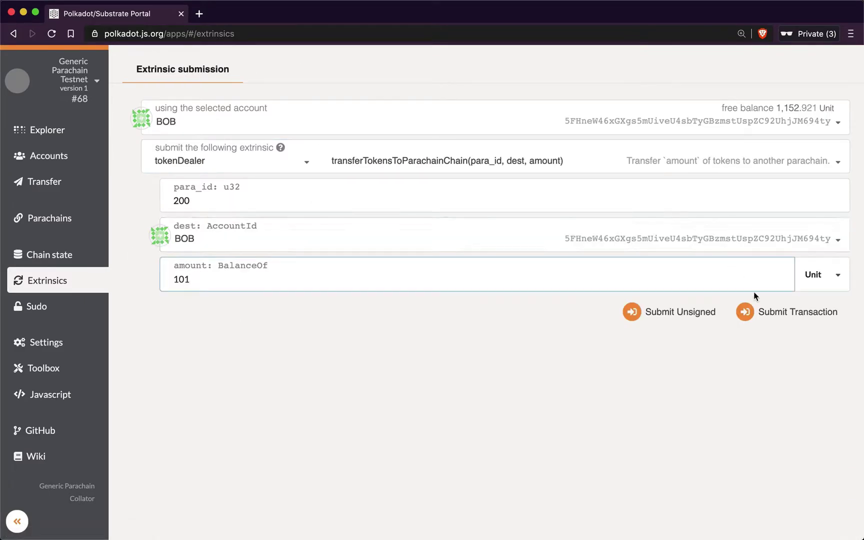
left_click(767, 312)
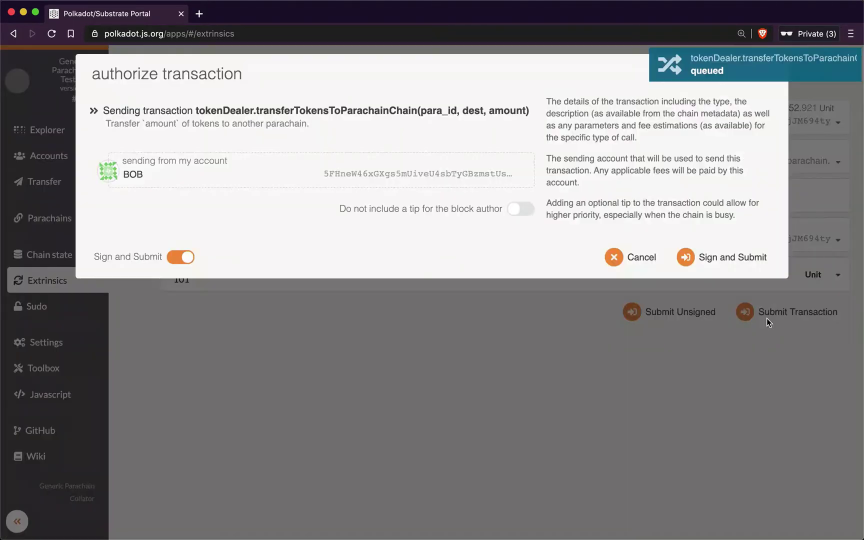
left_click(720, 257)
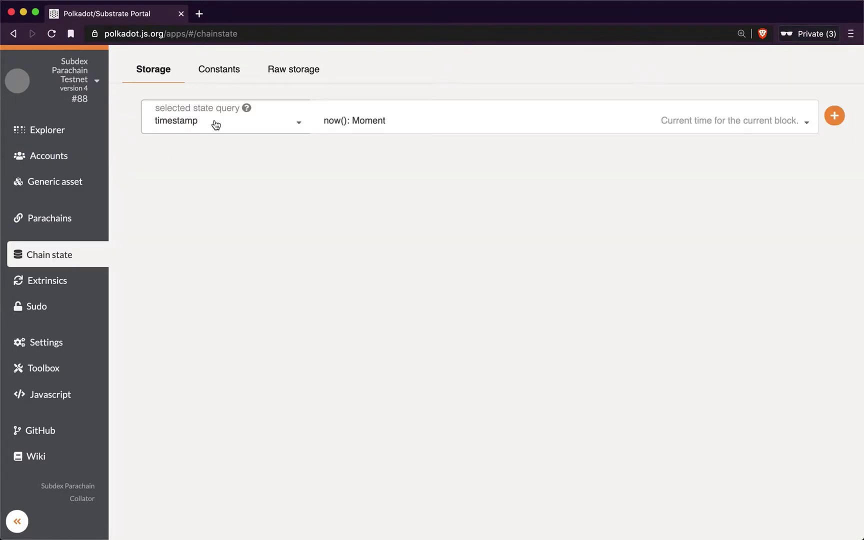
- Query the Subdex Parachain's genericAsset freeBalance storage for BOB with AssetId 1 and with AssetId 2
left_click(215, 125)
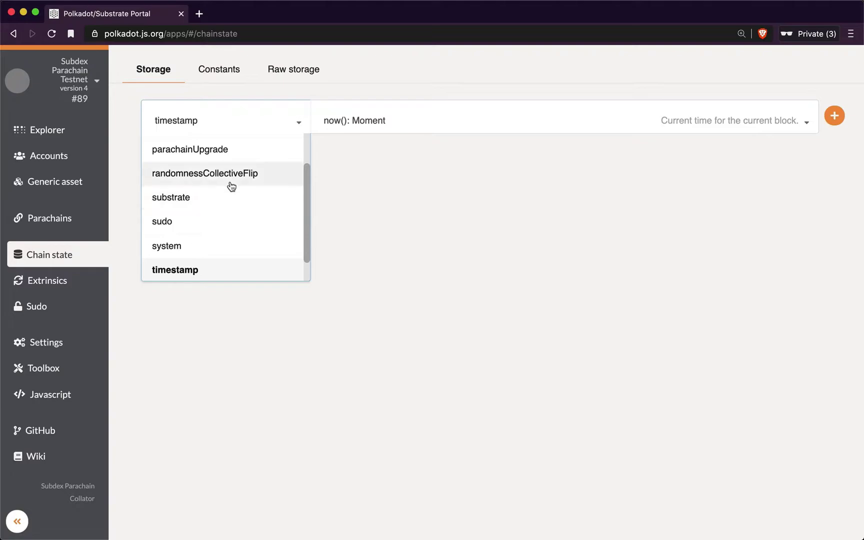
scroll(230, 191, "up", 2)
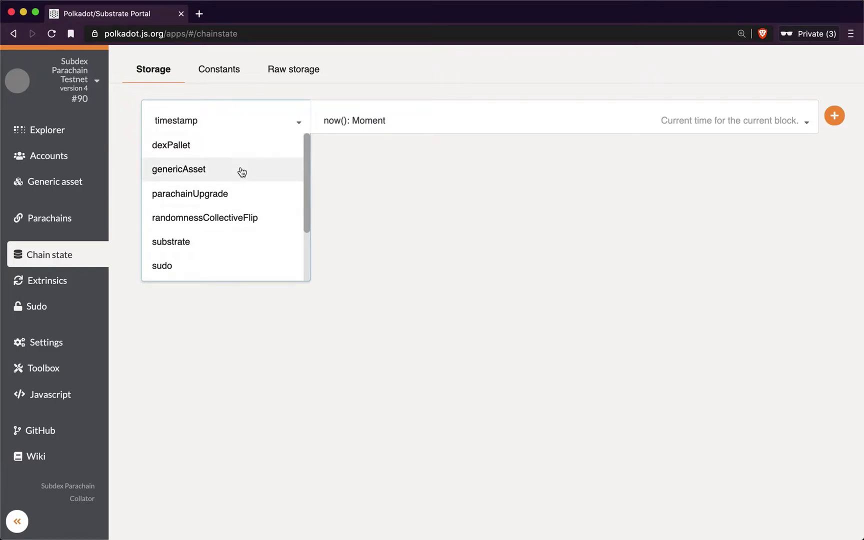
left_click(242, 172)
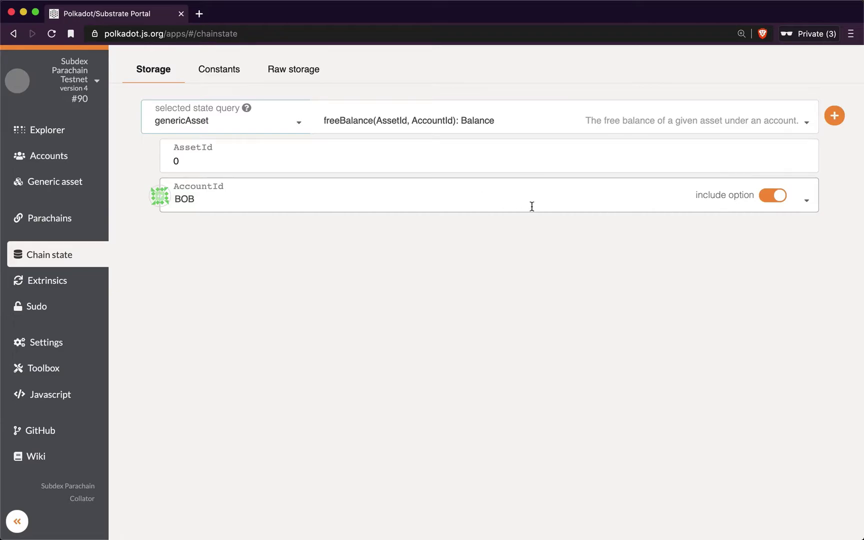
left_click(804, 158)
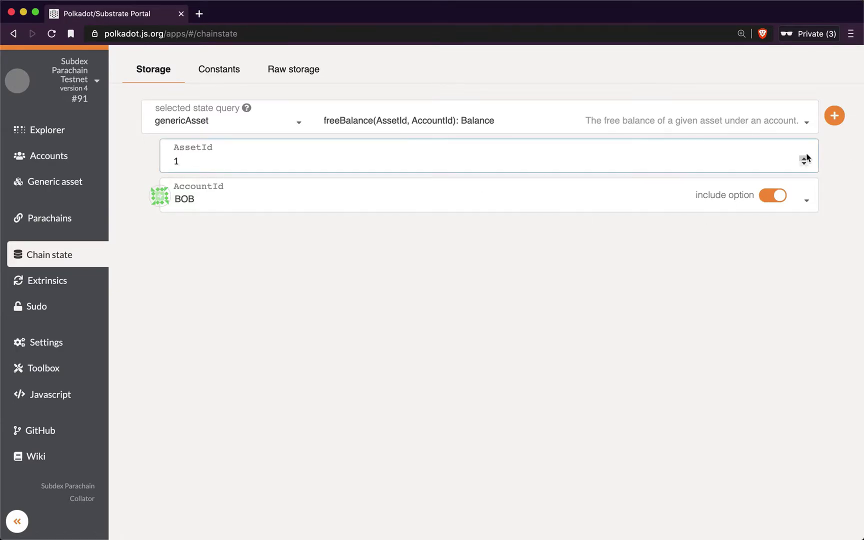
left_click(834, 118)
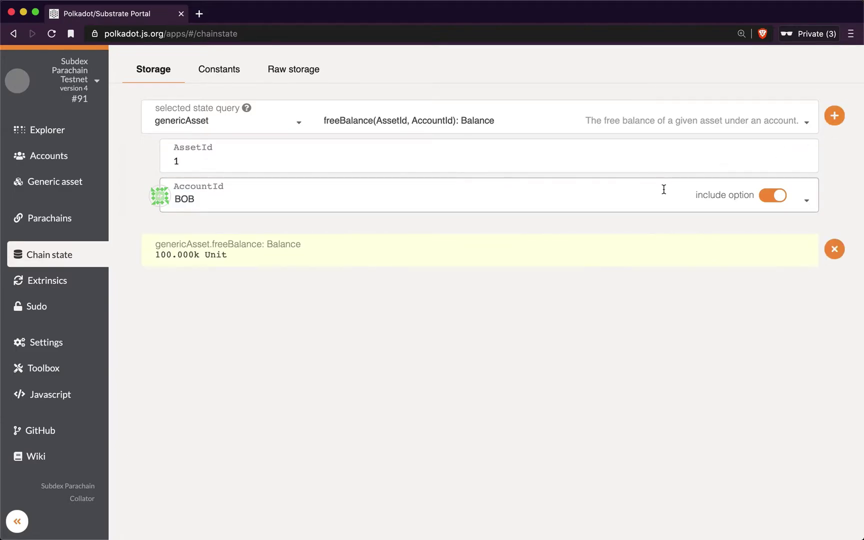
left_click(805, 159)
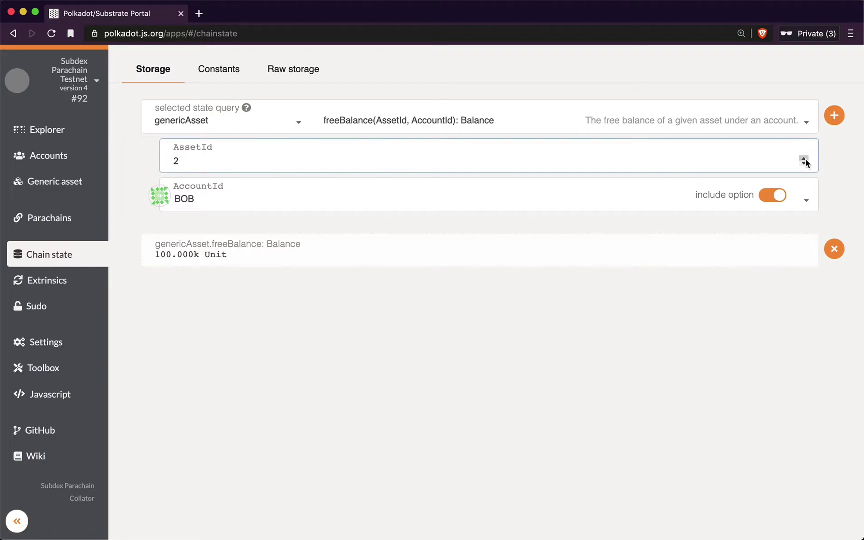
left_click(835, 116)
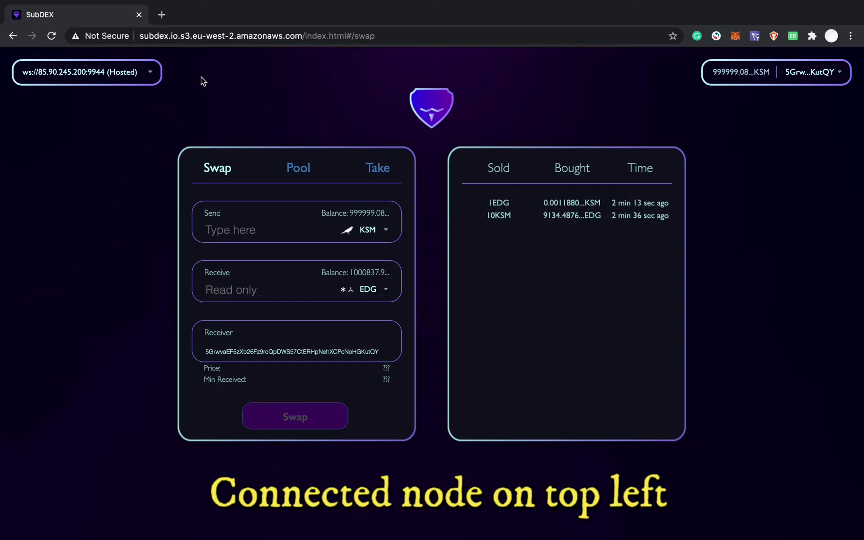
- In SubDEX, view the available nodes and the list of selectable accounts, keeping the current selections
left_click(149, 79)
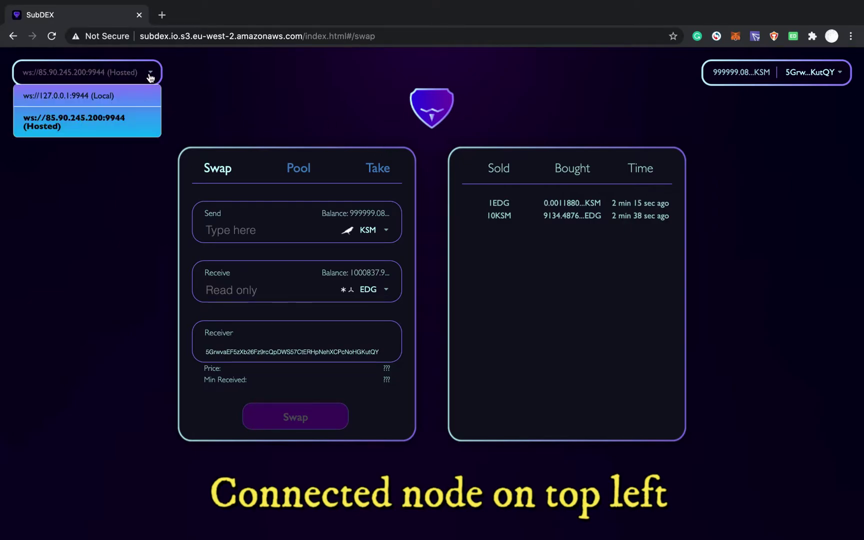
left_click(149, 78)
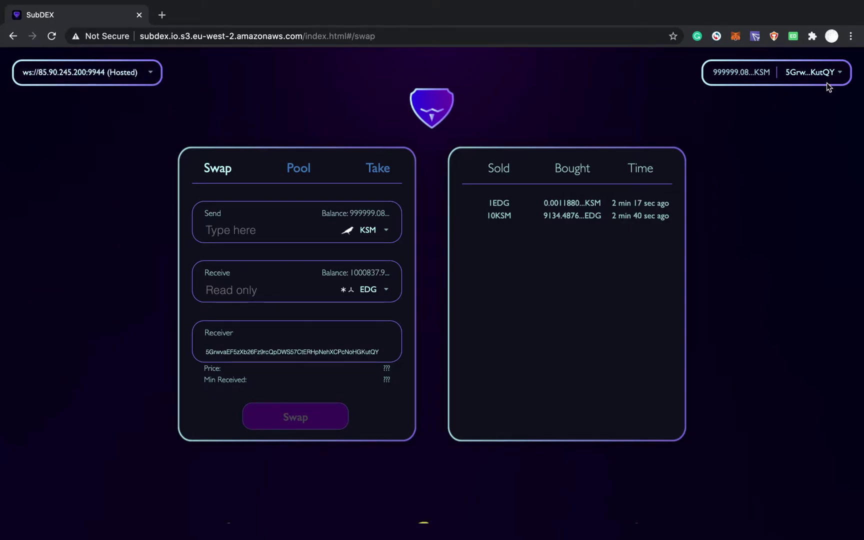
left_click(841, 71)
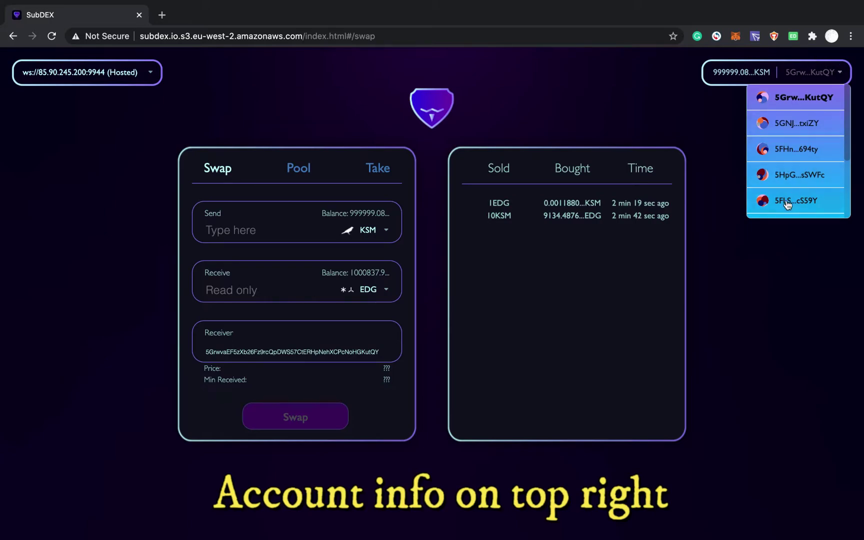
scroll(790, 128, "down", 2)
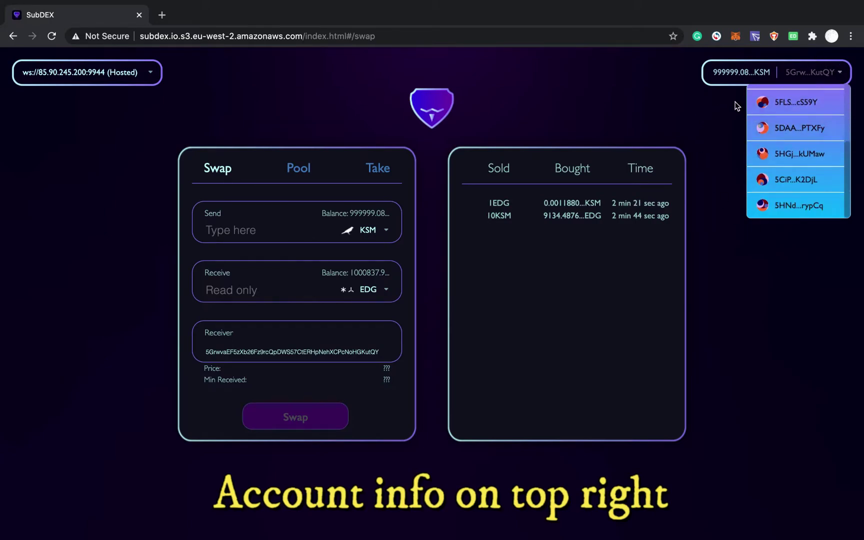
left_click(715, 93)
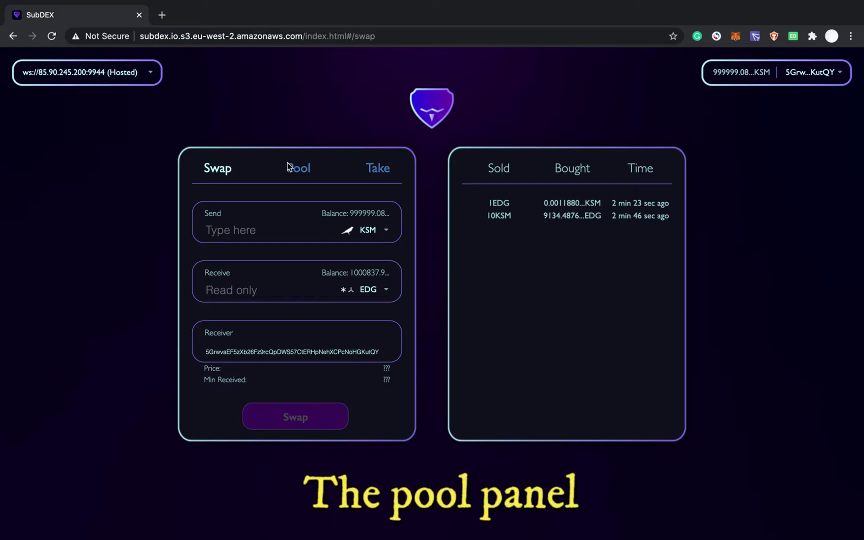
- Invest 100 KSM and the matching EDG deposit in the EDG/KSM liquidity pool
left_click(298, 174)
left_click(258, 297)
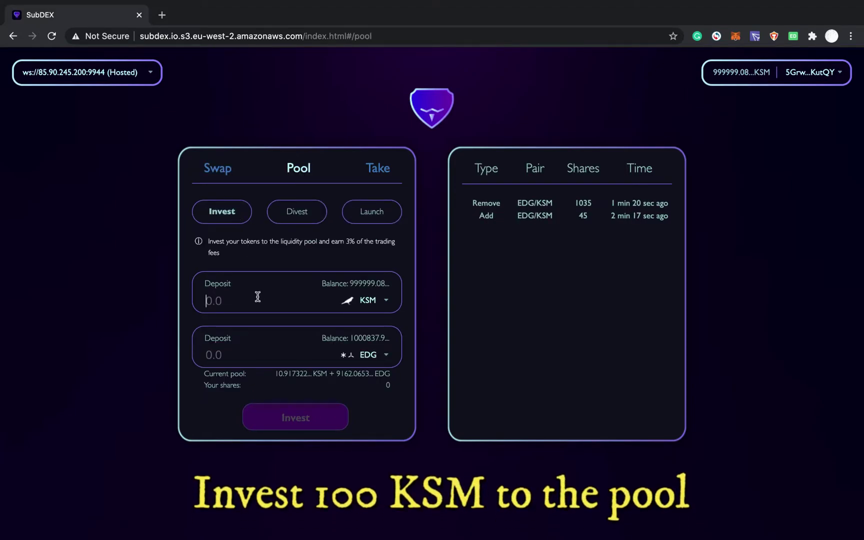
type("100")
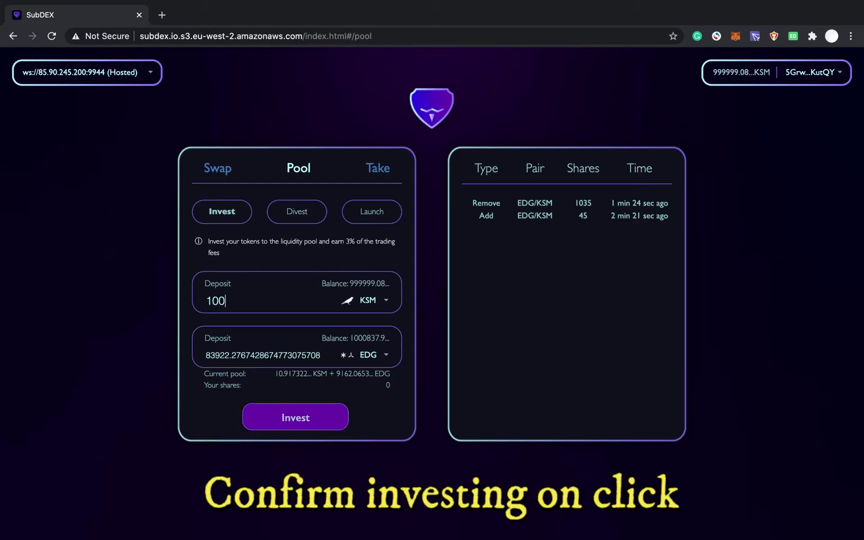
left_click(316, 420)
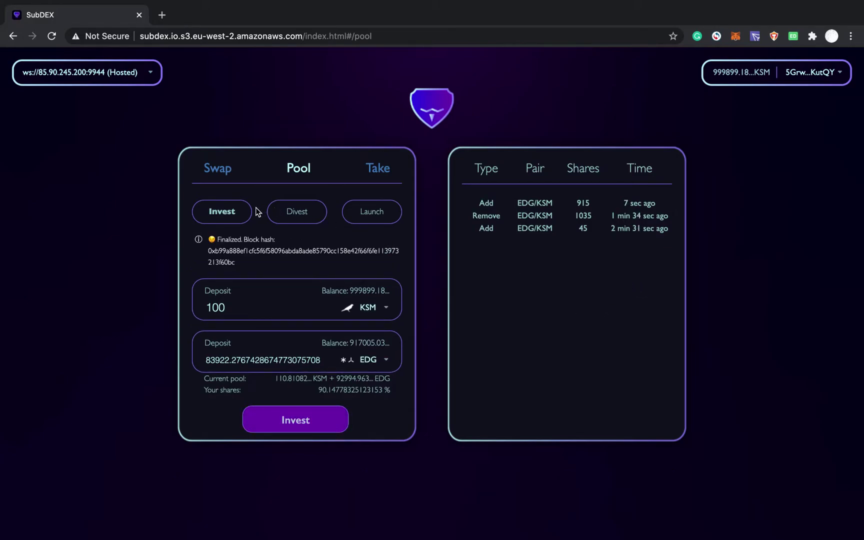
- Divest 50 EDG shares from the EDG/KSM liquidity pool
left_click(307, 219)
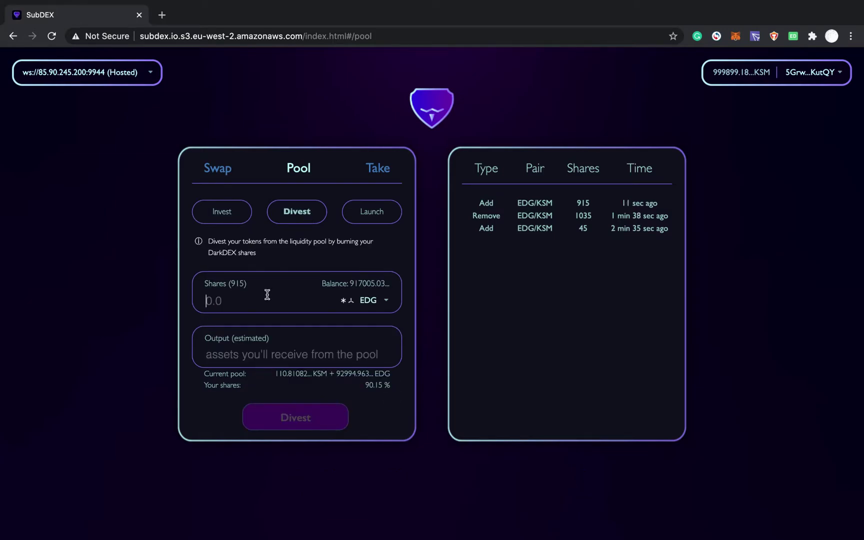
type("50")
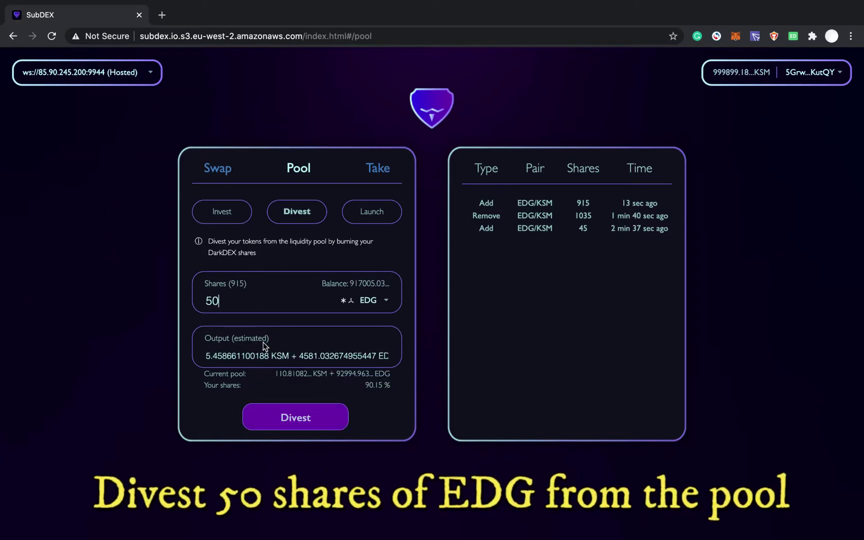
double_click(239, 284)
left_click(239, 300)
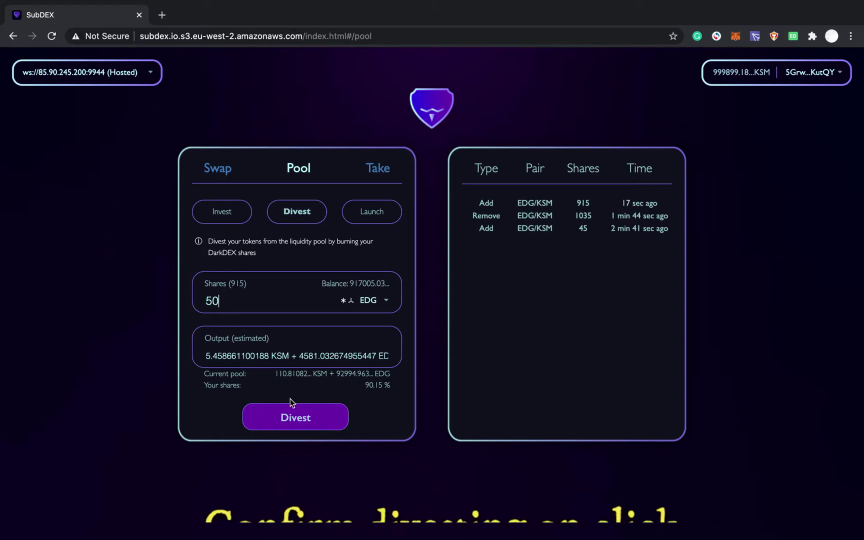
left_click(295, 415)
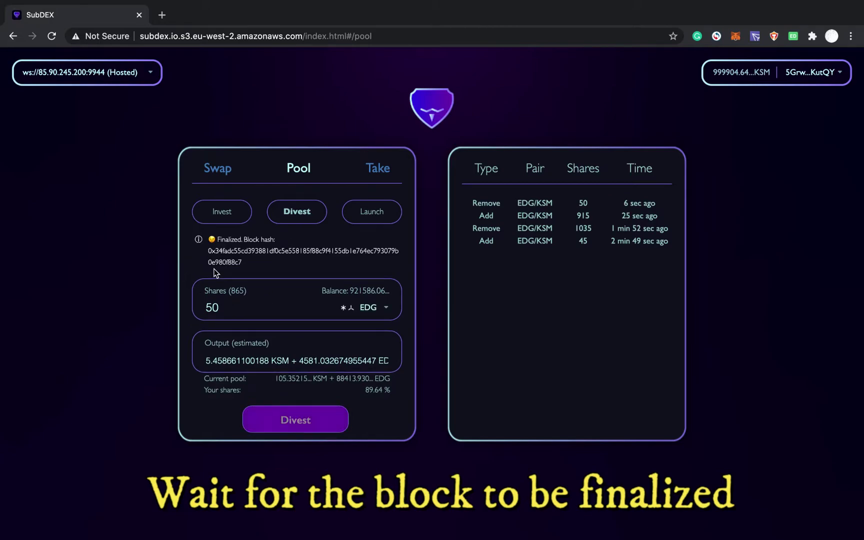
mouse_move(212, 251)
left_mouse_down()
mouse_move(245, 250)
mouse_move(211, 251)
left_mouse_up()
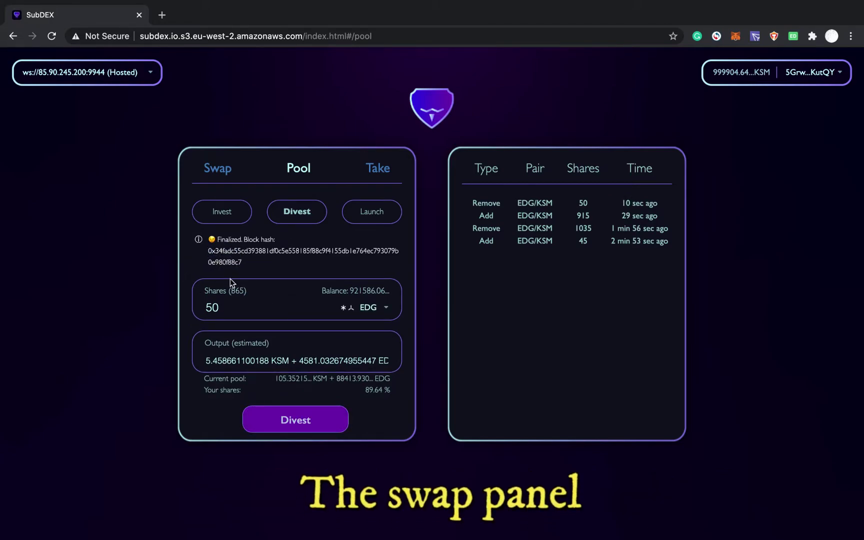
- Swap 10 KSM for EDG, keeping the current account as the receiver
left_click(218, 158)
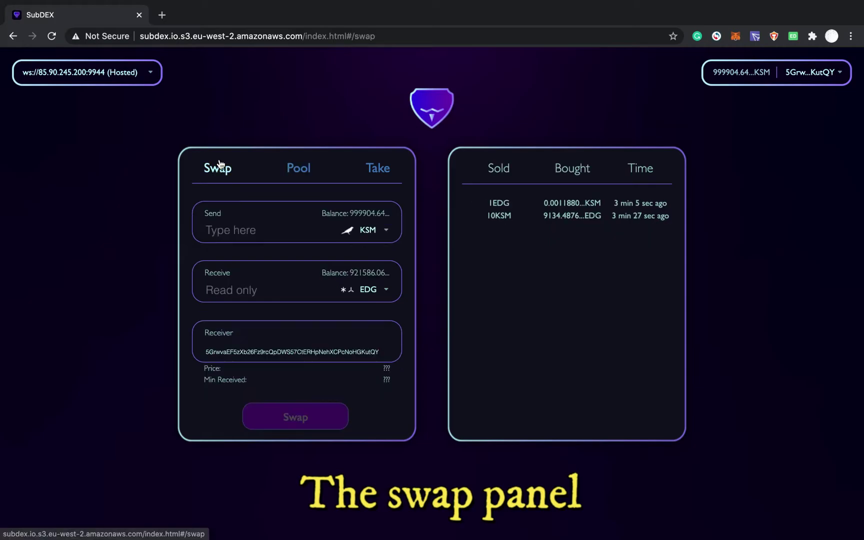
left_click(257, 231)
type("10")
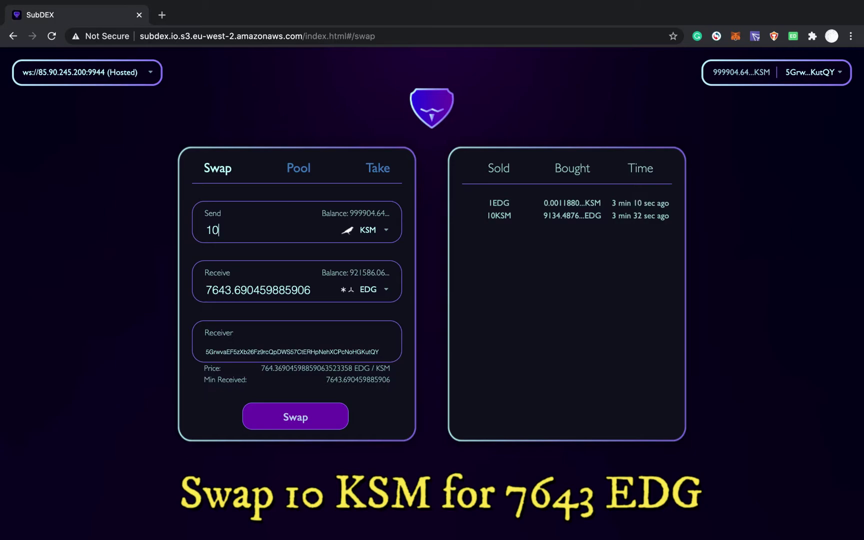
left_click(339, 414)
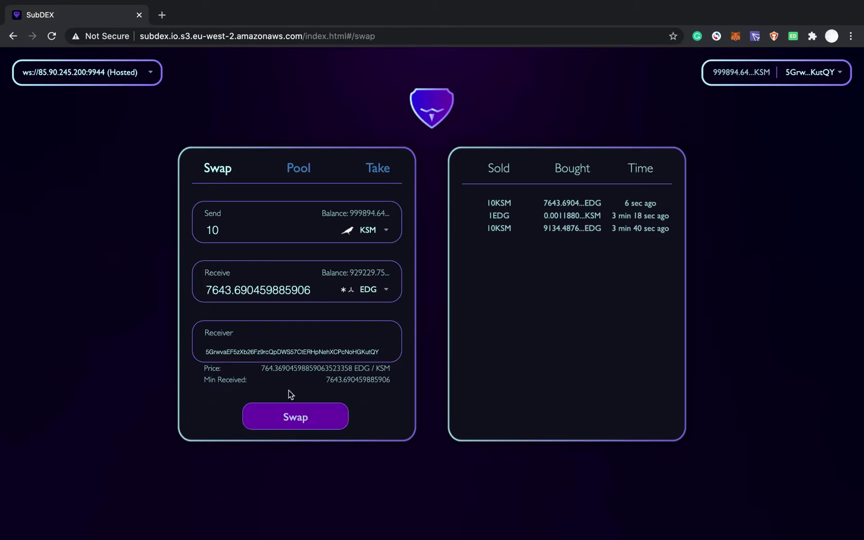
- Reverse the swap pair so that EDG is sent and KSM is received
left_click(388, 231)
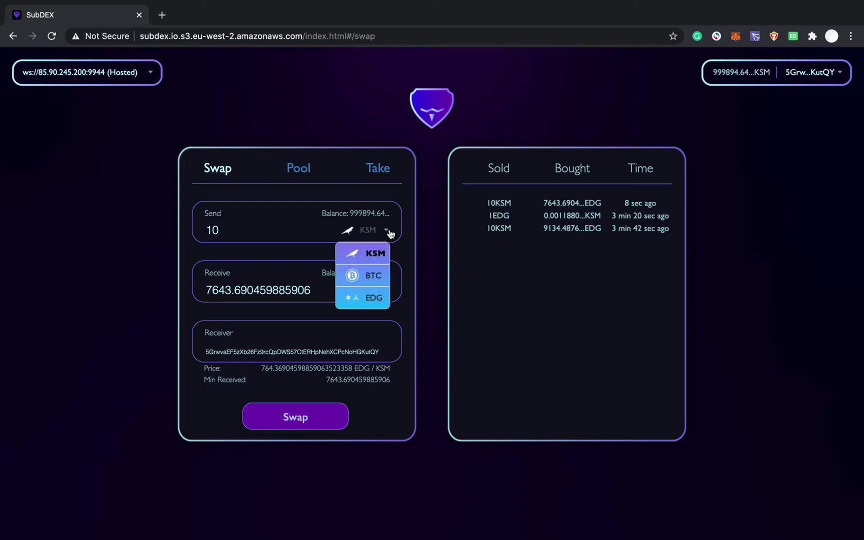
left_click(374, 300)
left_click(386, 288)
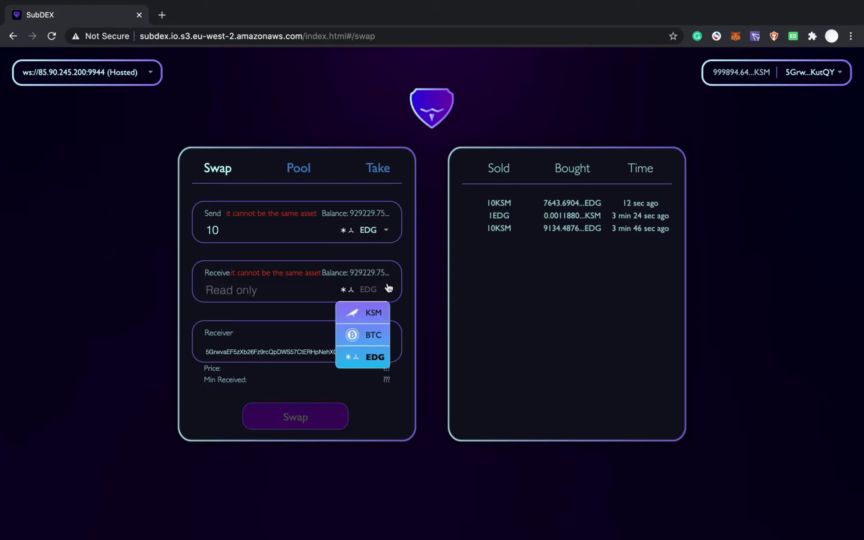
left_click(376, 312)
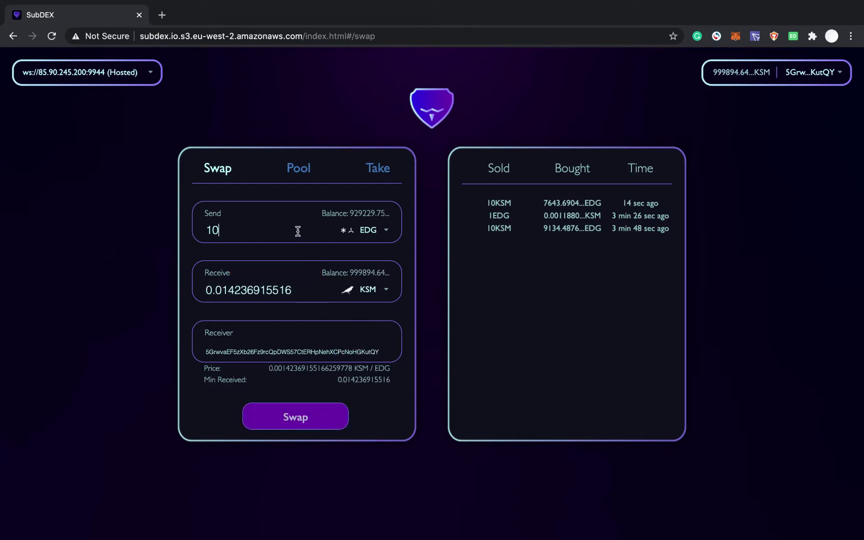
- Try 1000000 EDG as the amount to send and remove its last four digits
type("00000")
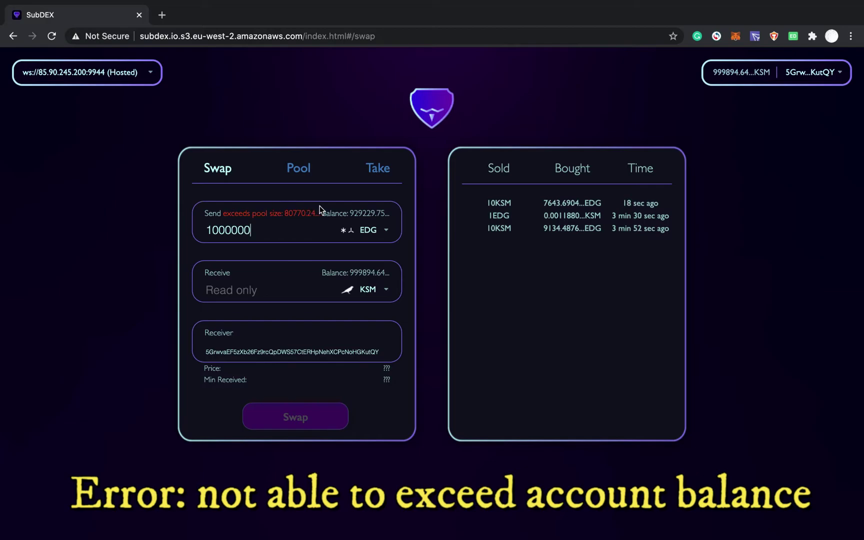
key("BackSpace")
key("BackSpace")
key("BackSpace")
key("BackSpace")
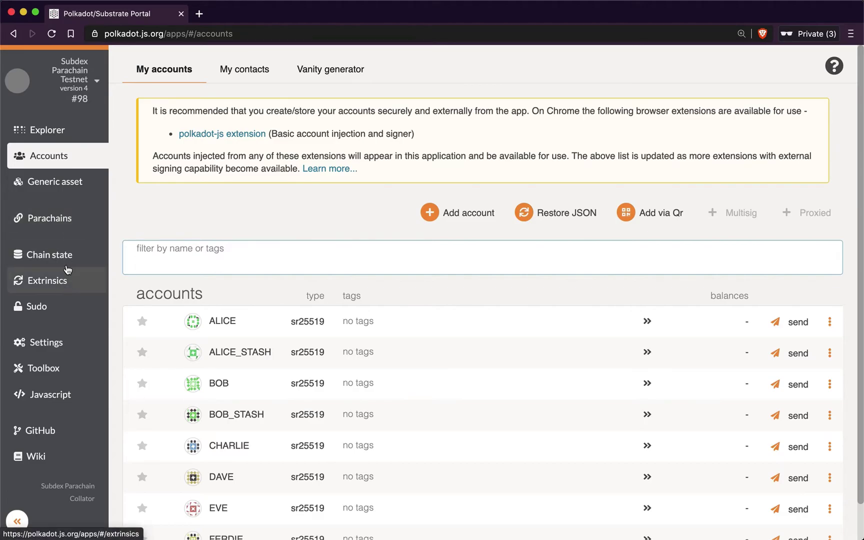
- In the Polkadot/Substrate Portal on the Subdex Parachain, set up a dexXcmp transferTokensToRelayChain extrinsic from BOB
left_click(87, 289)
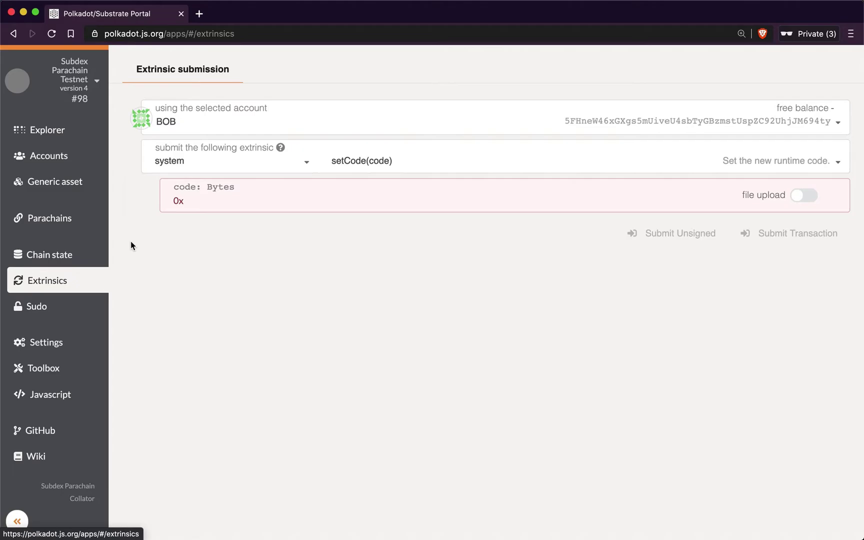
left_click(227, 166)
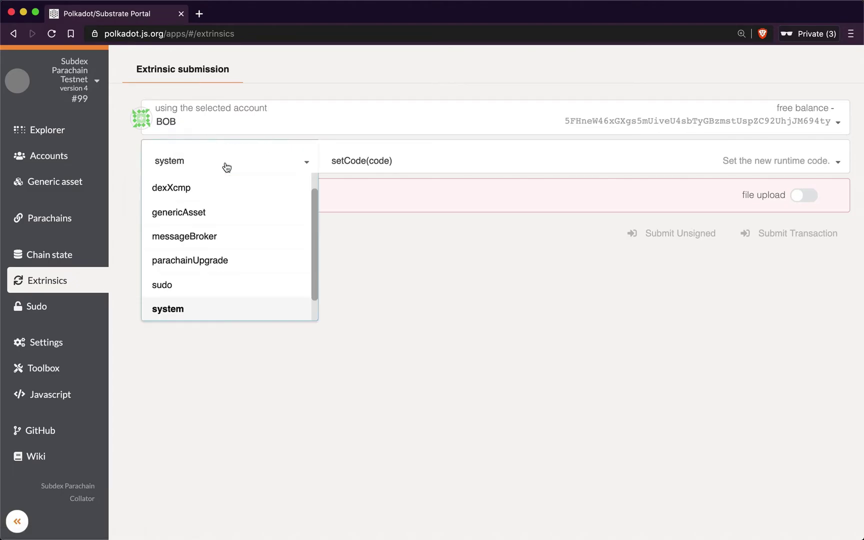
left_click(234, 188)
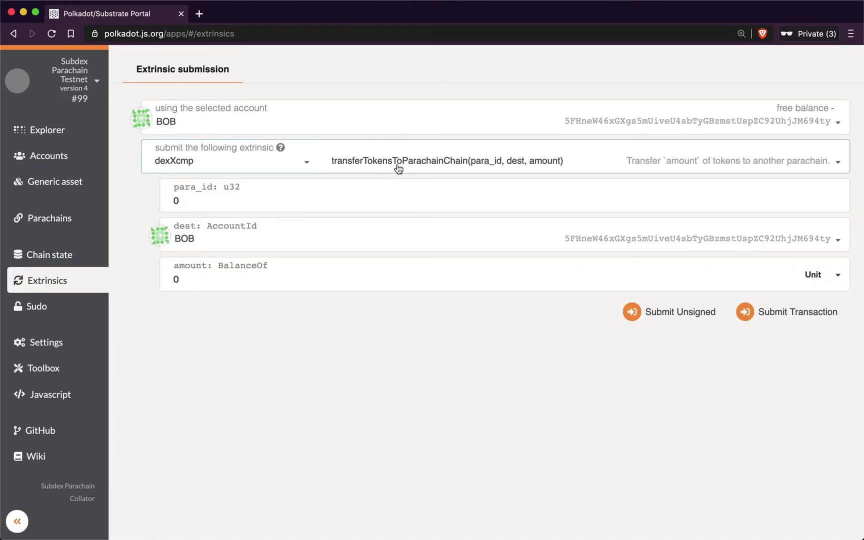
left_click(364, 207)
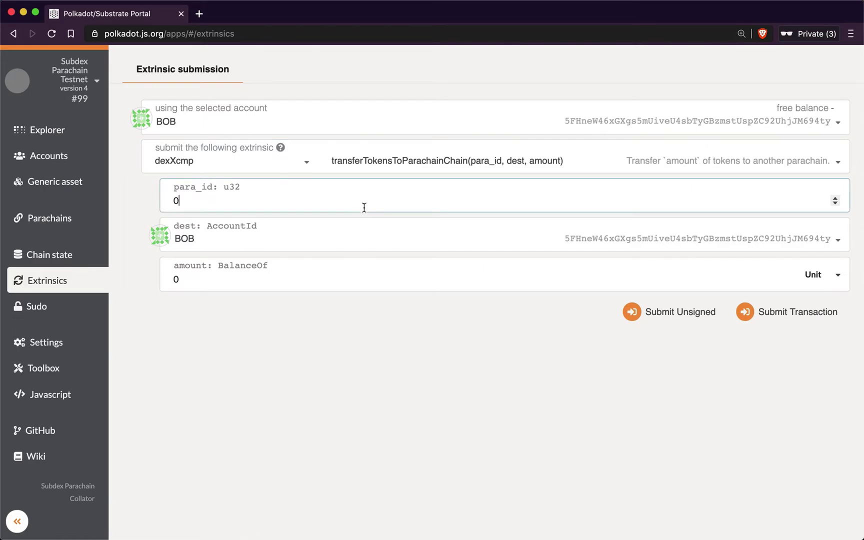
left_click(393, 170)
left_click(393, 207)
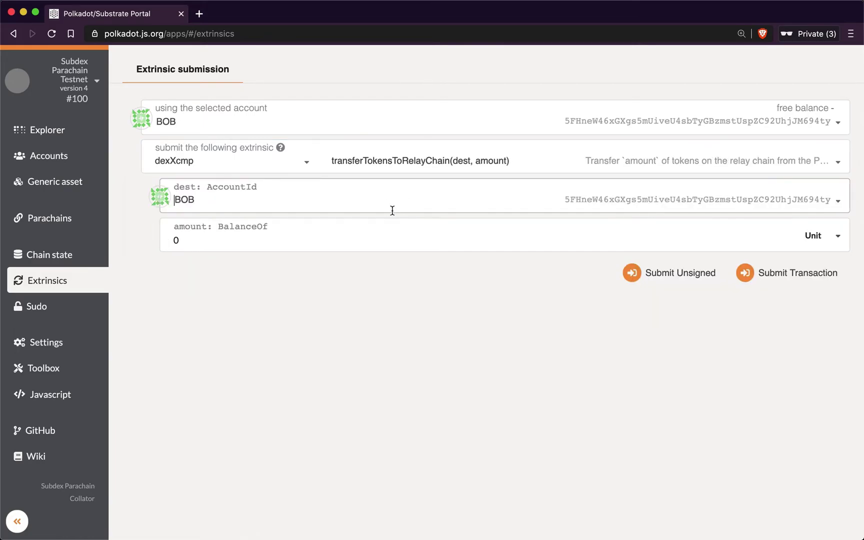
- Set the relay chain transfer's destination to ALICE and its amount to 50 Unit, and sign and submit the transaction
left_click(392, 210)
left_click(391, 253)
left_click(357, 238)
type("50")
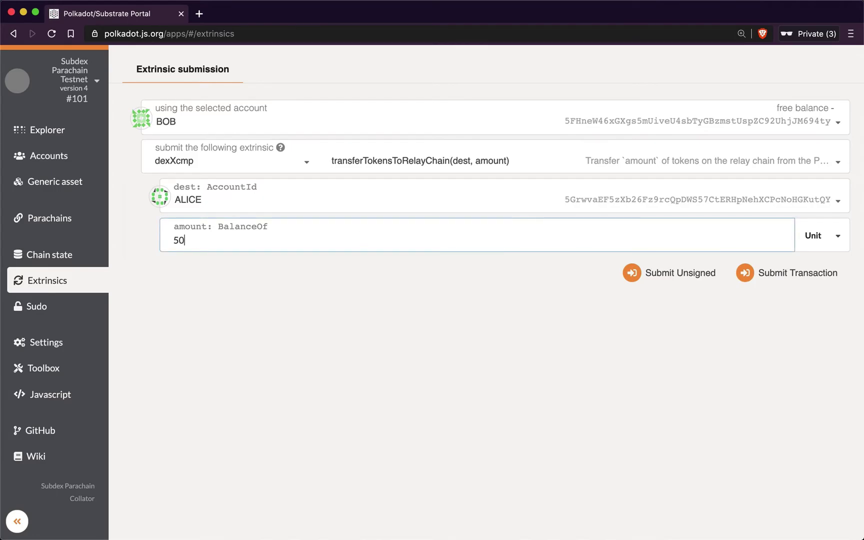
left_click(786, 271)
left_click(745, 259)
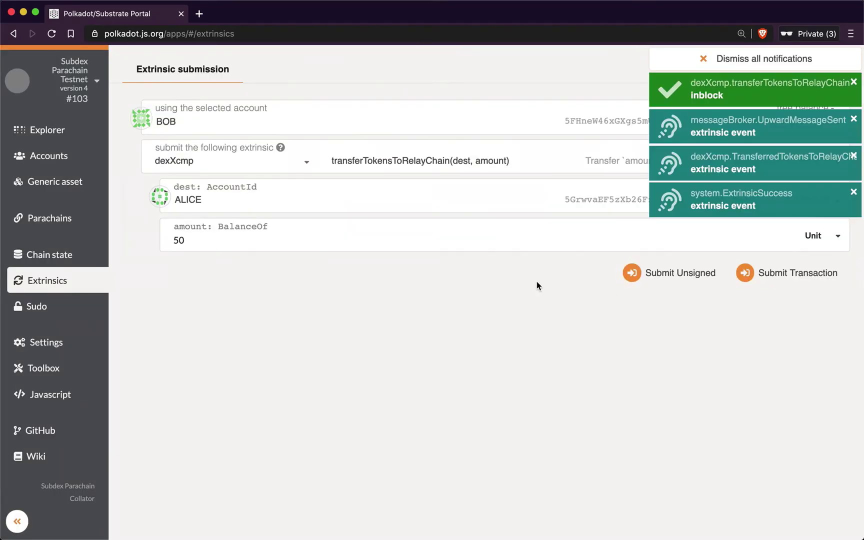
- Change the extrinsic to transferTokensToParachainChain and set its para_id to 100
left_click(429, 157)
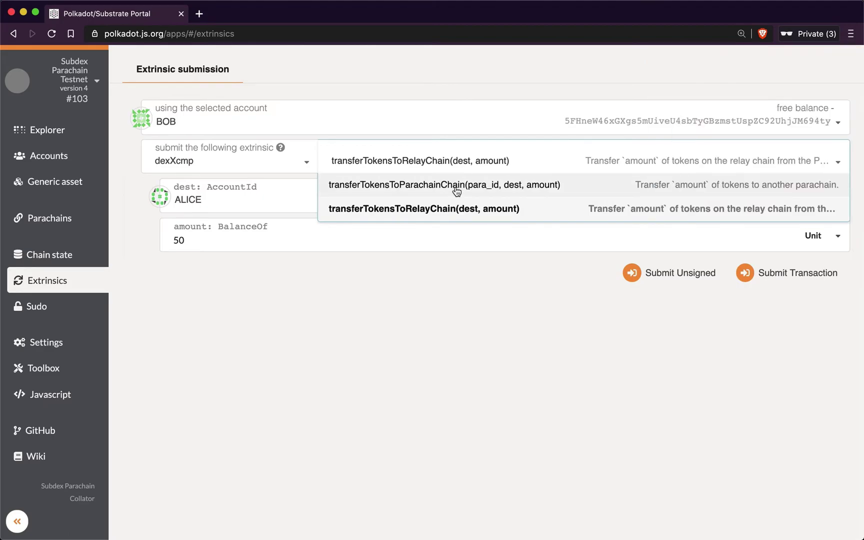
left_click(457, 189)
left_click(375, 201)
double_click(375, 199)
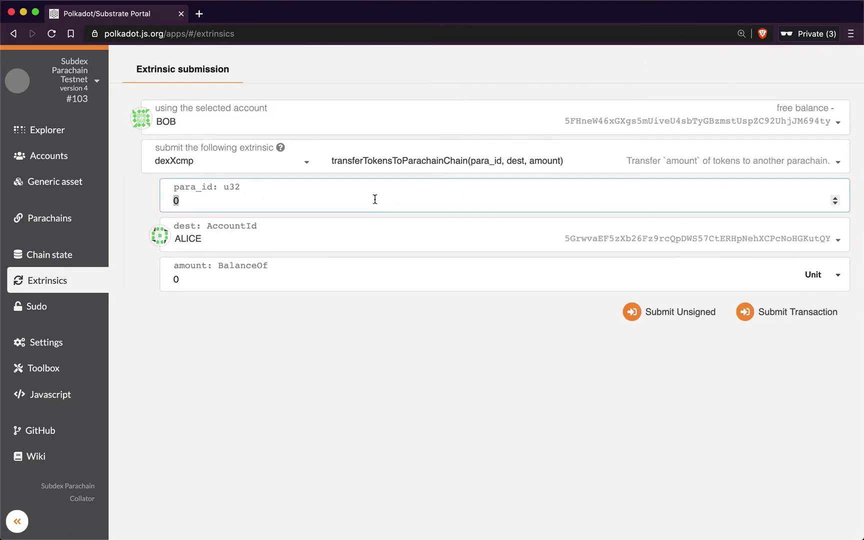
type("100")
- Set the parachain transfer's destination to BOB and its amount to 10 Unit, and sign and submit the transaction
left_click(239, 245)
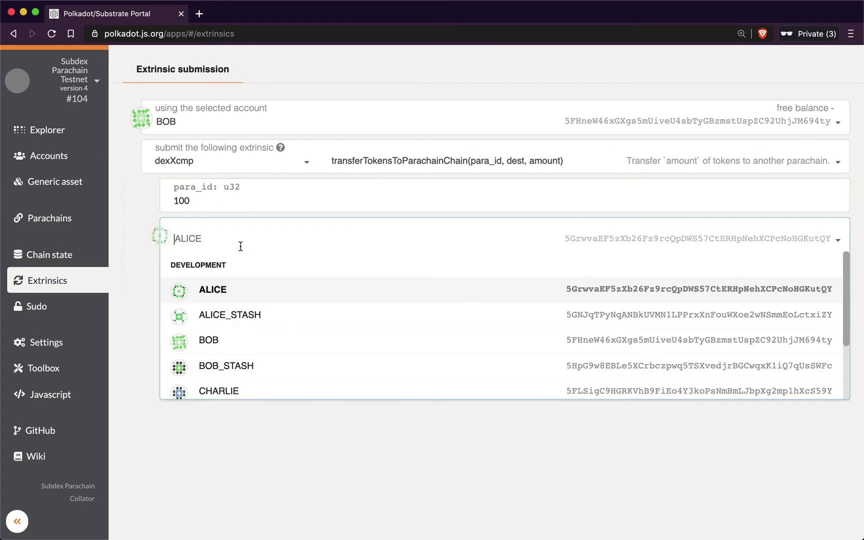
left_click(257, 345)
double_click(238, 284)
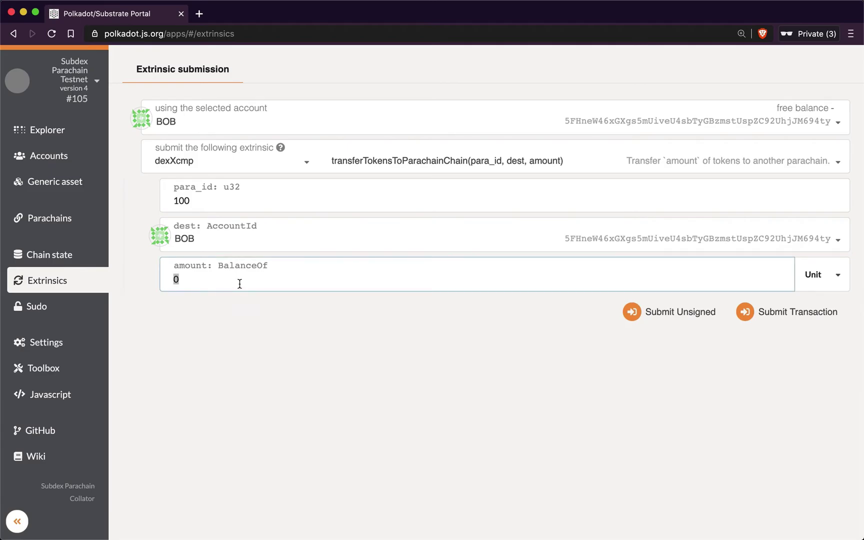
type("1")
left_click(764, 308)
left_click(724, 257)
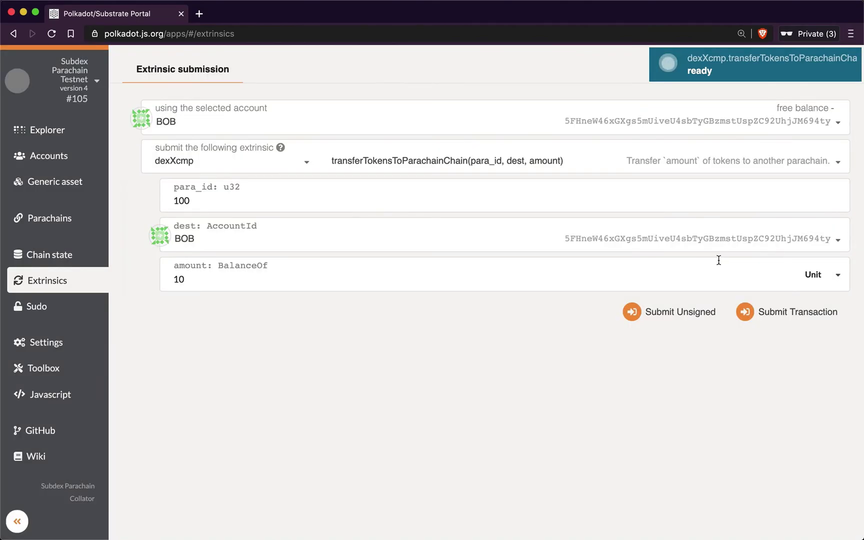
- Query the genericAsset freeBalance chain state for BOB with AssetId 1 and AssetId 2 following the outgoing transfers
left_click(95, 254)
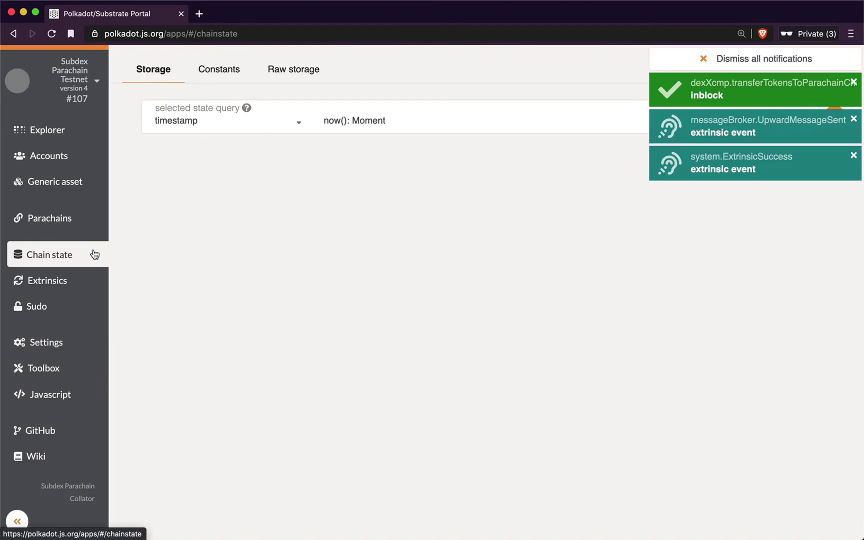
left_click(245, 123)
scroll(268, 198, "up", 2)
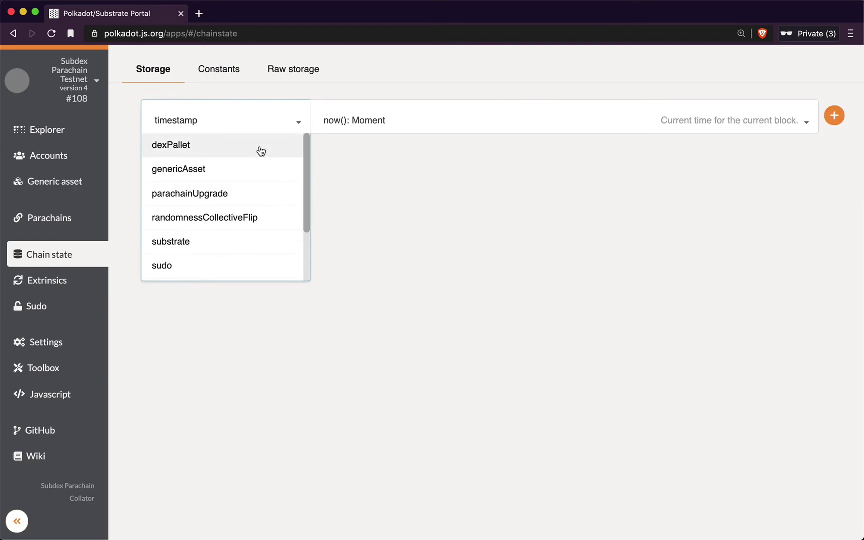
left_click(262, 172)
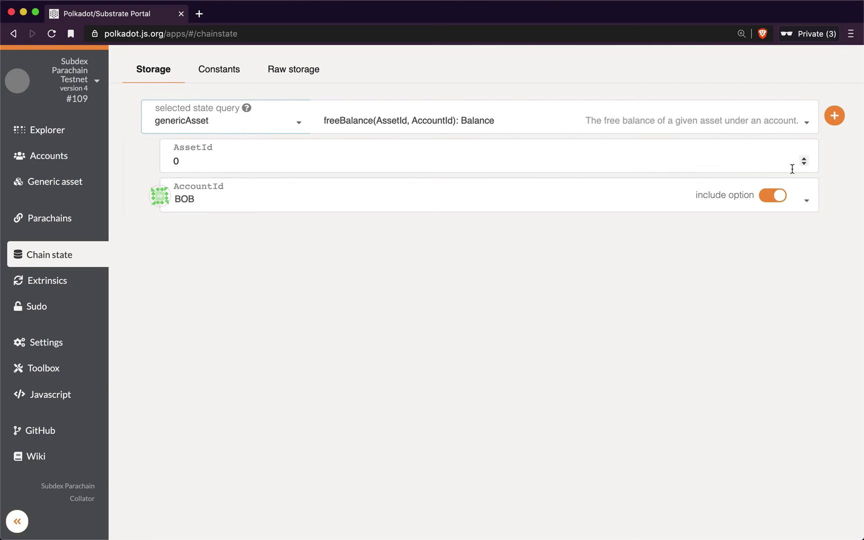
left_click(803, 158)
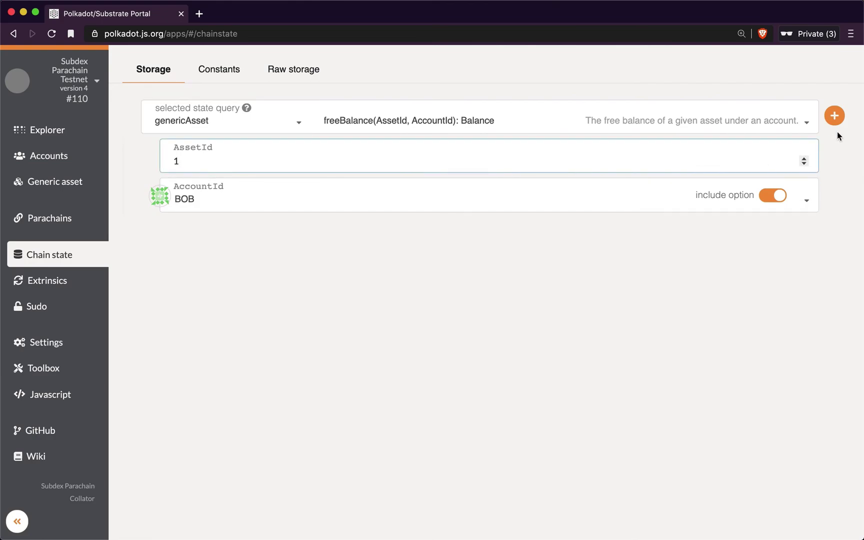
left_click(834, 116)
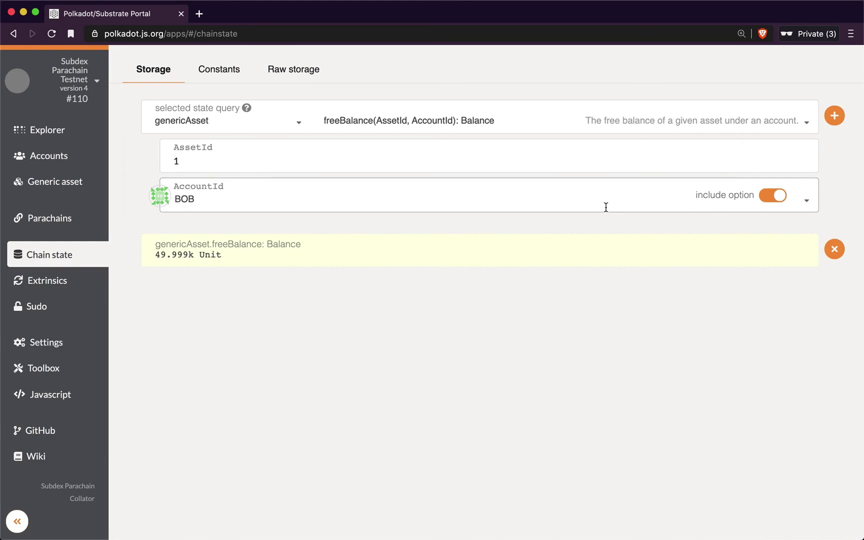
left_click(805, 159)
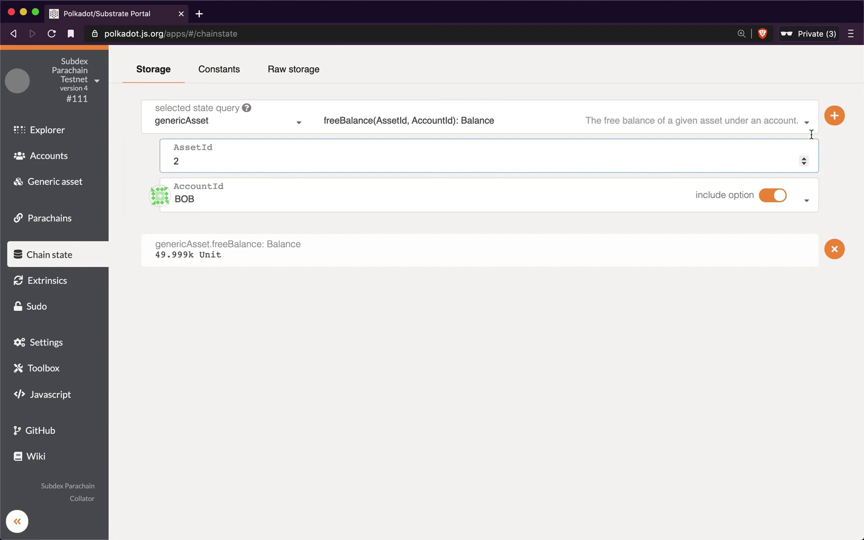
left_click(834, 114)
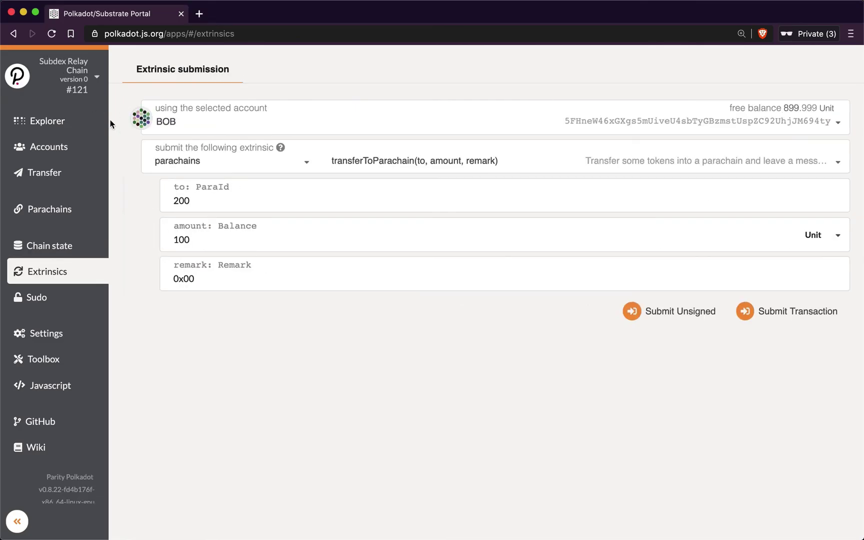
- View the account balances on the Subdex Relay Chain
left_click(27, 147)
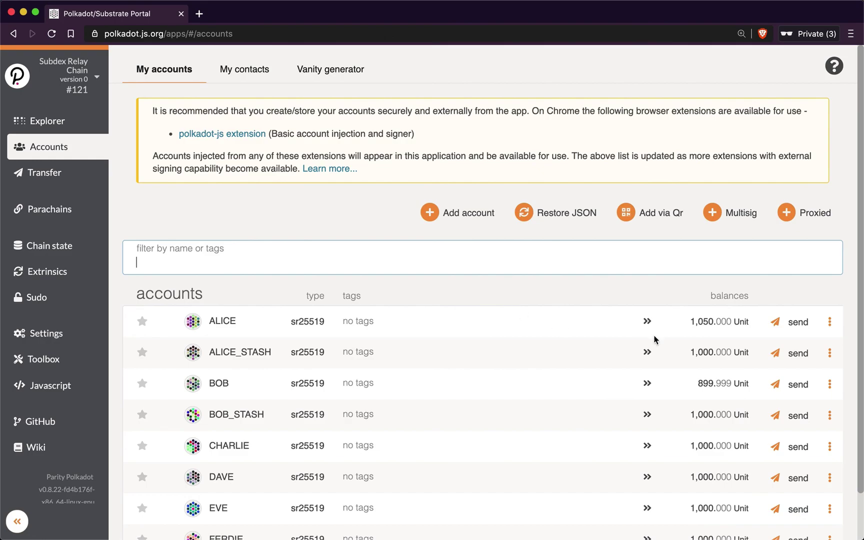